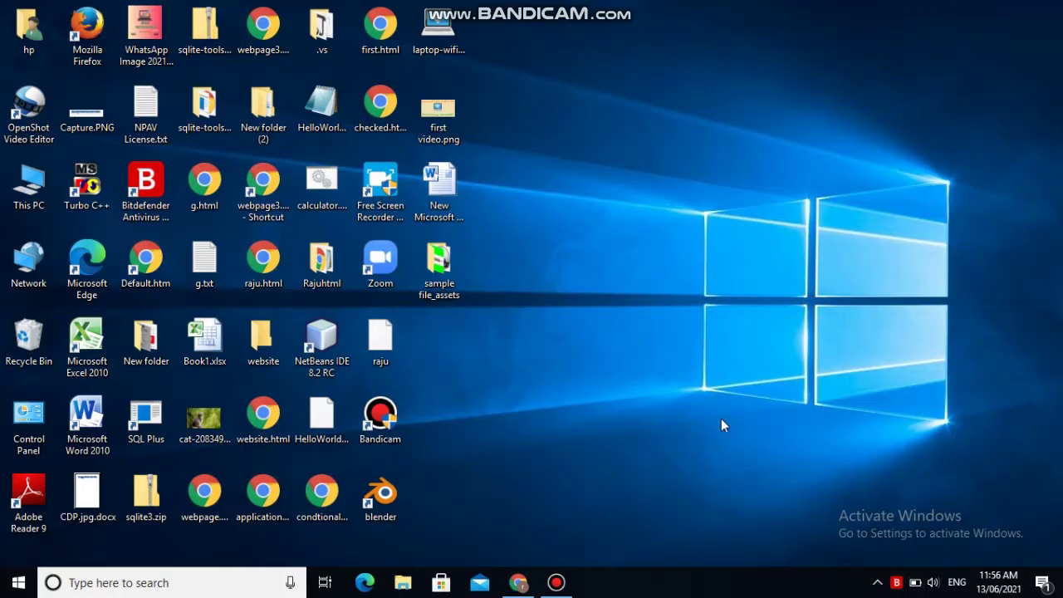
Open the properties of the connected Galaxy F417ECD Wi-Fi network, review its metered connection setting, and close Settings
click(877, 584)
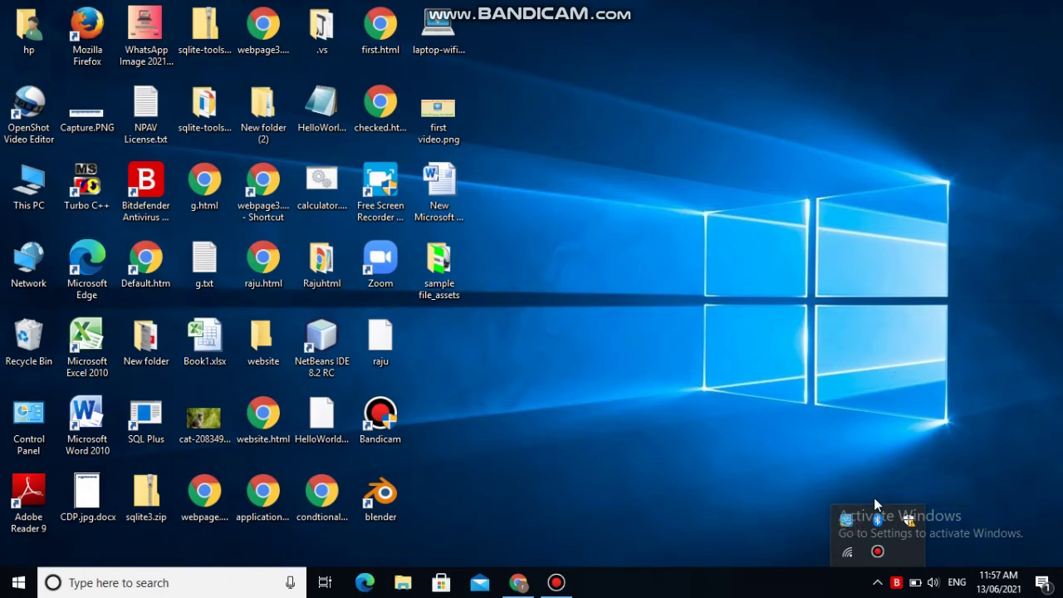
click(847, 553)
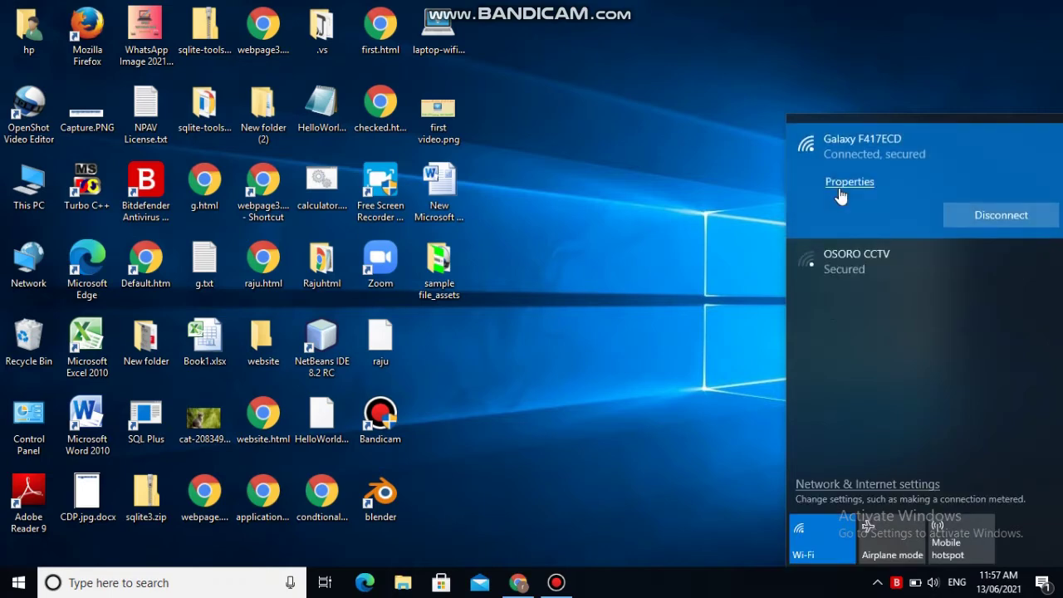
right_click(864, 147)
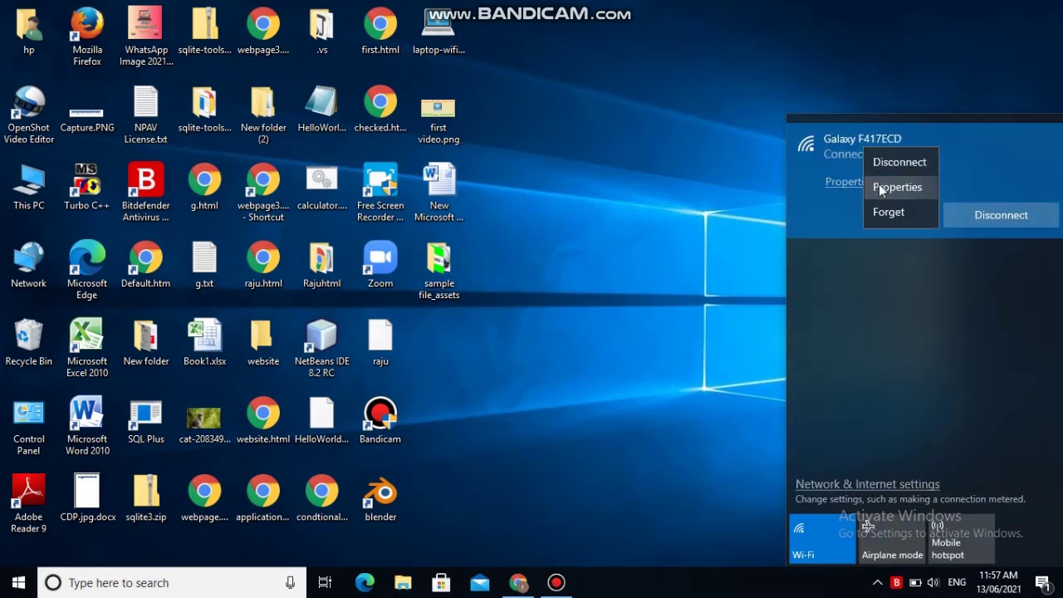
click(879, 186)
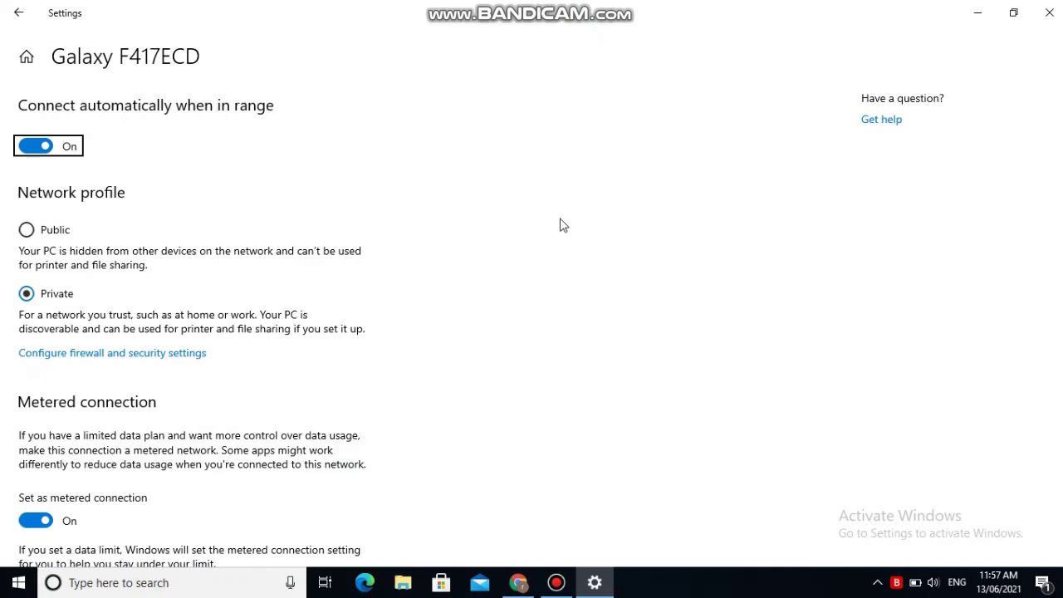
scroll(384, 341, down, 3)
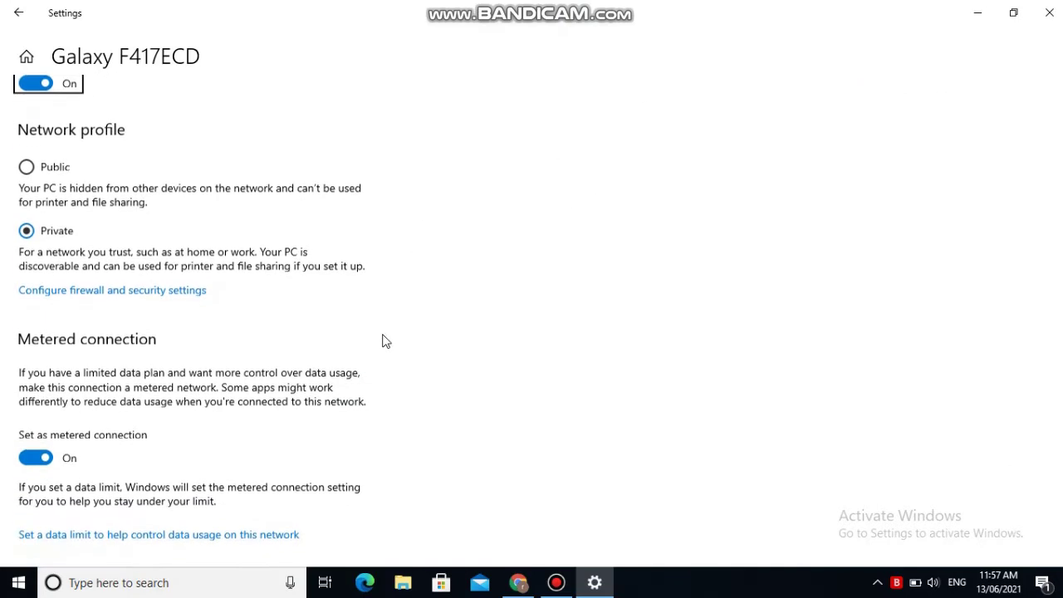
scroll(384, 341, down, 5)
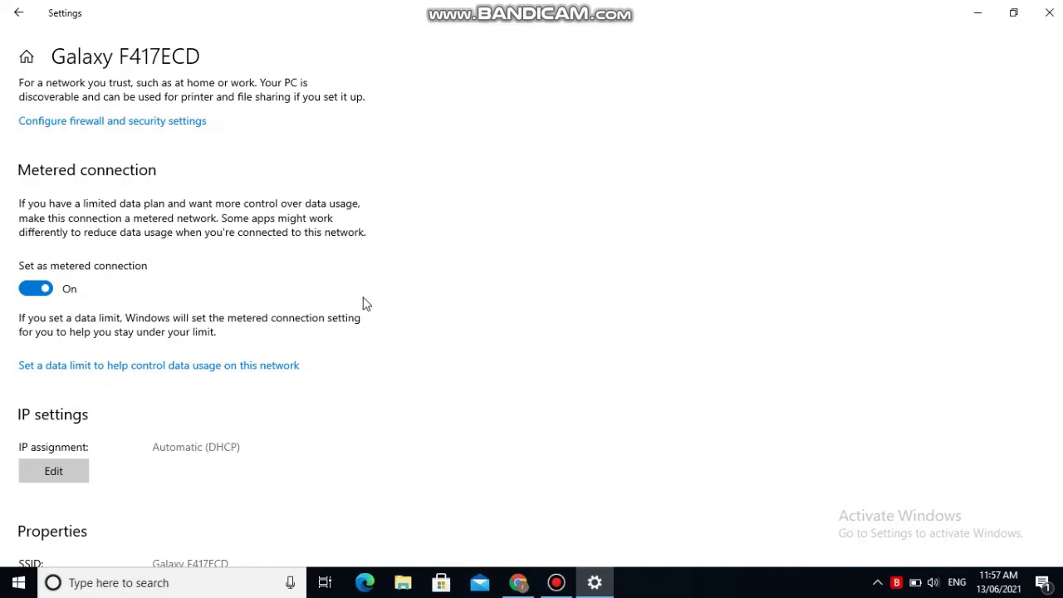
scroll(366, 304, down, 1)
scroll(366, 304, up, 1)
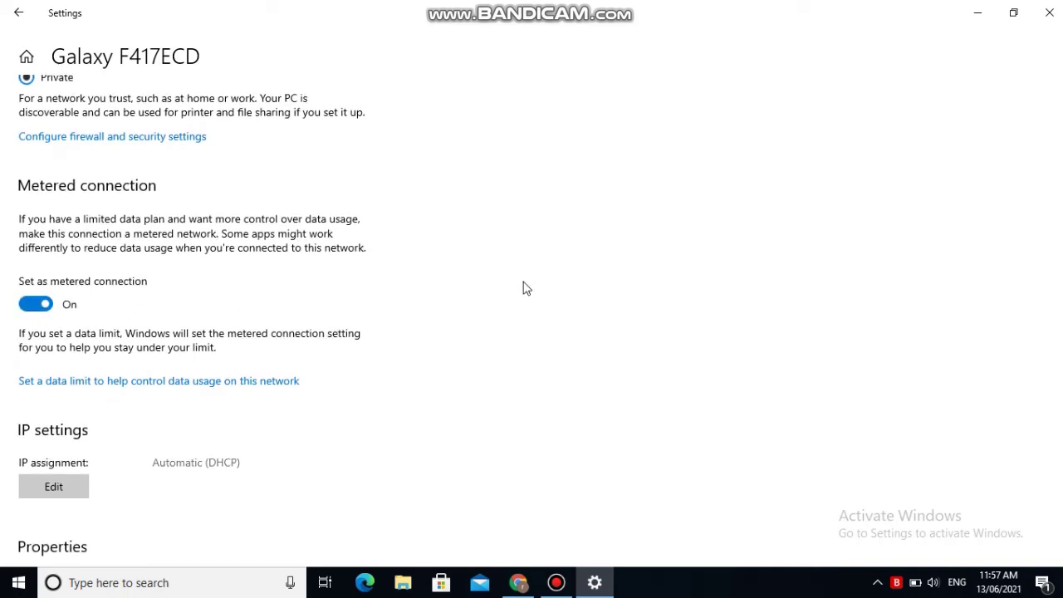
click(1048, 12)
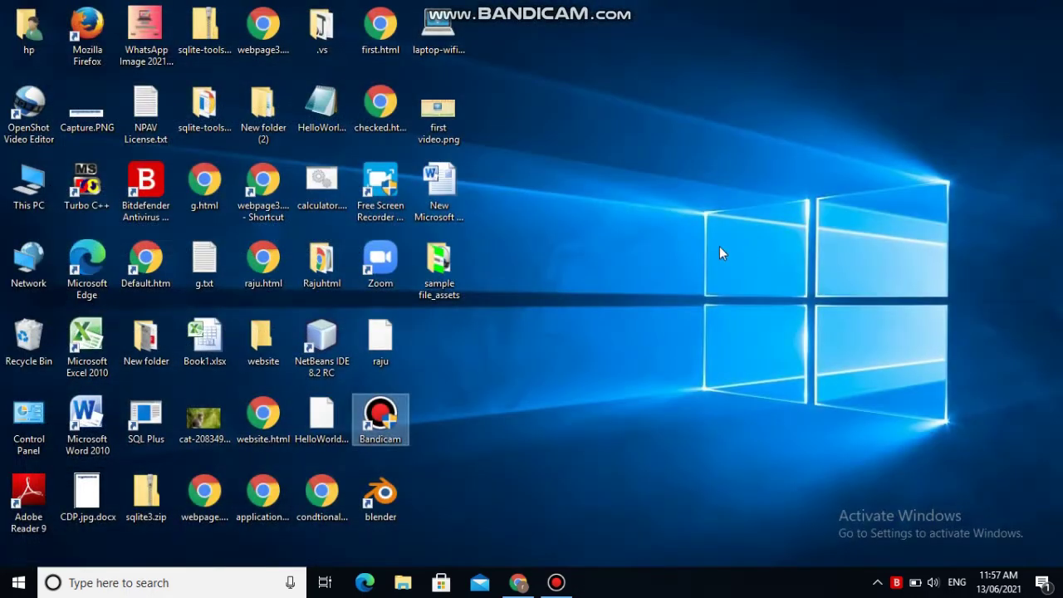
Refresh the desktop three times
right_click(641, 184)
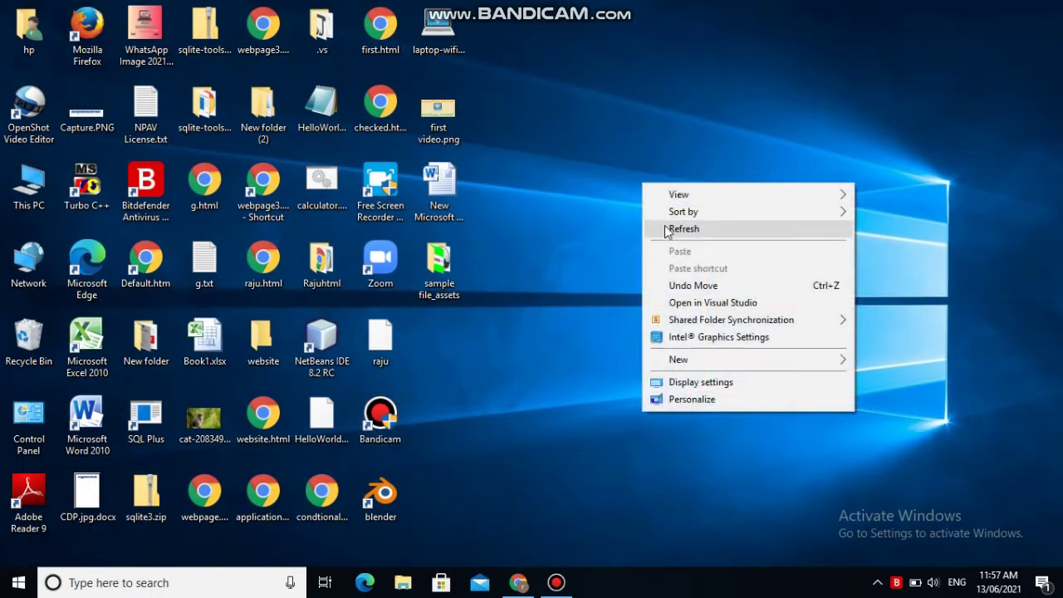
click(664, 226)
right_click(664, 225)
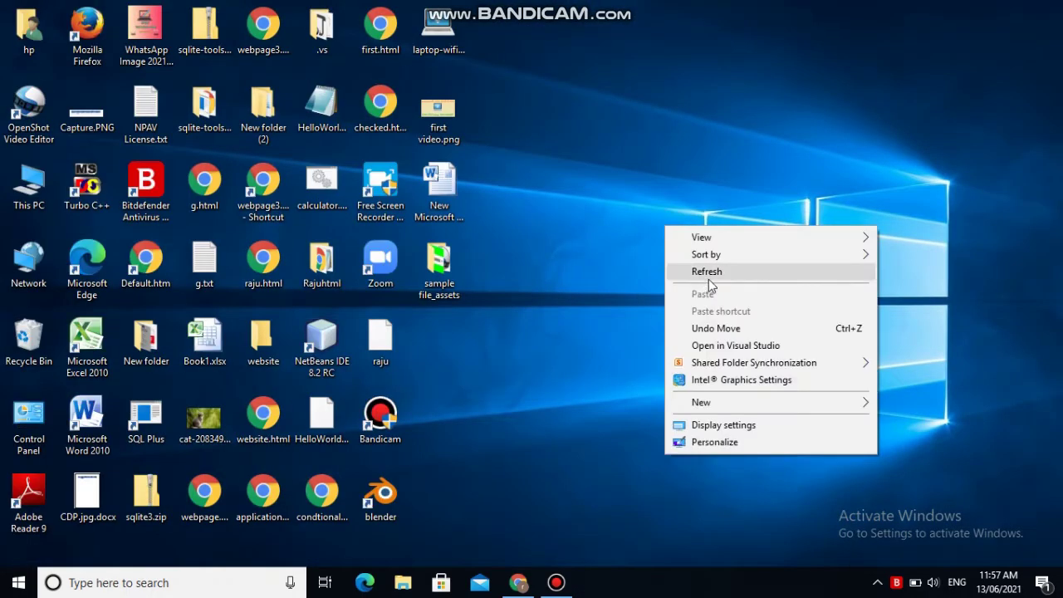
click(708, 279)
right_click(584, 171)
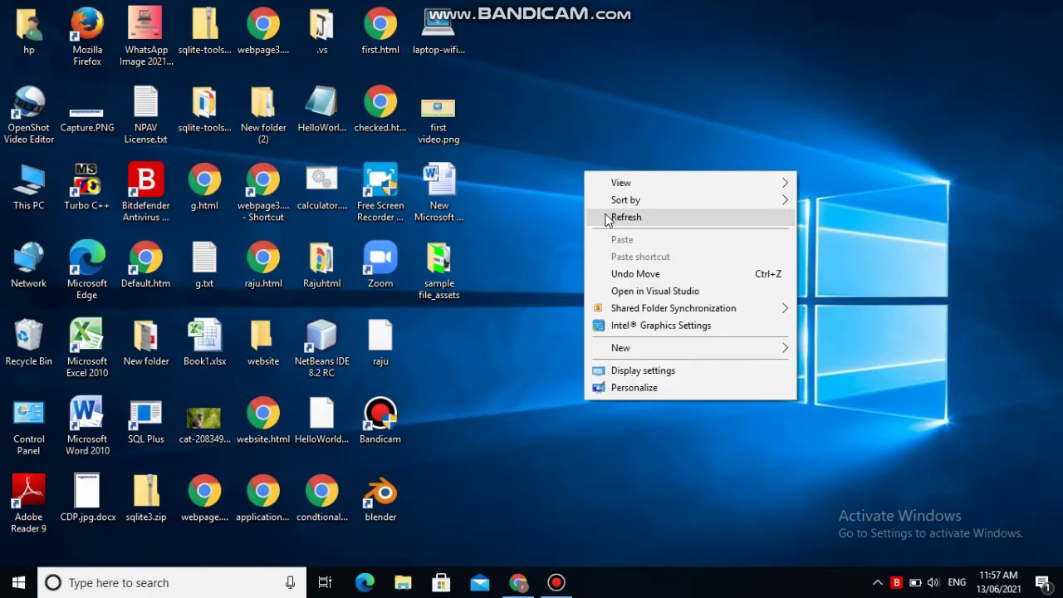
click(607, 218)
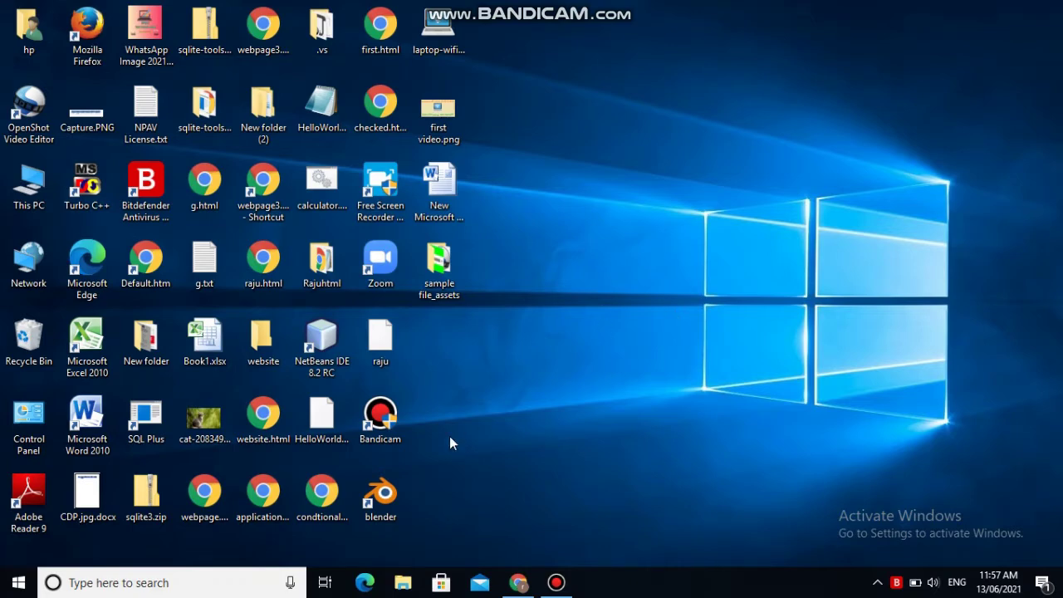
Search Windows for "services" and open the Services app
click(222, 583)
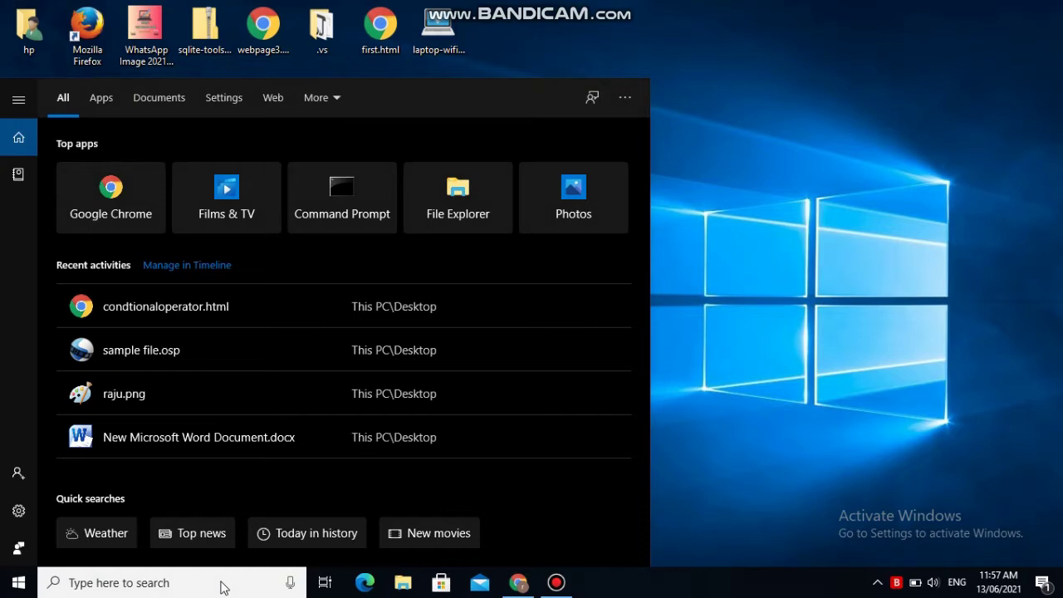
text(ser)
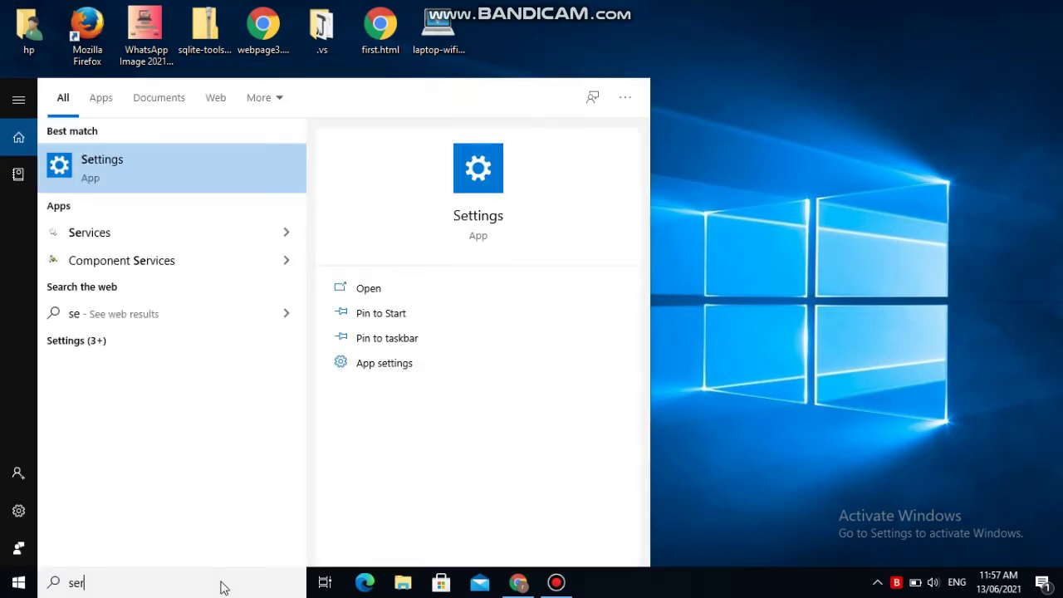
text(vice)
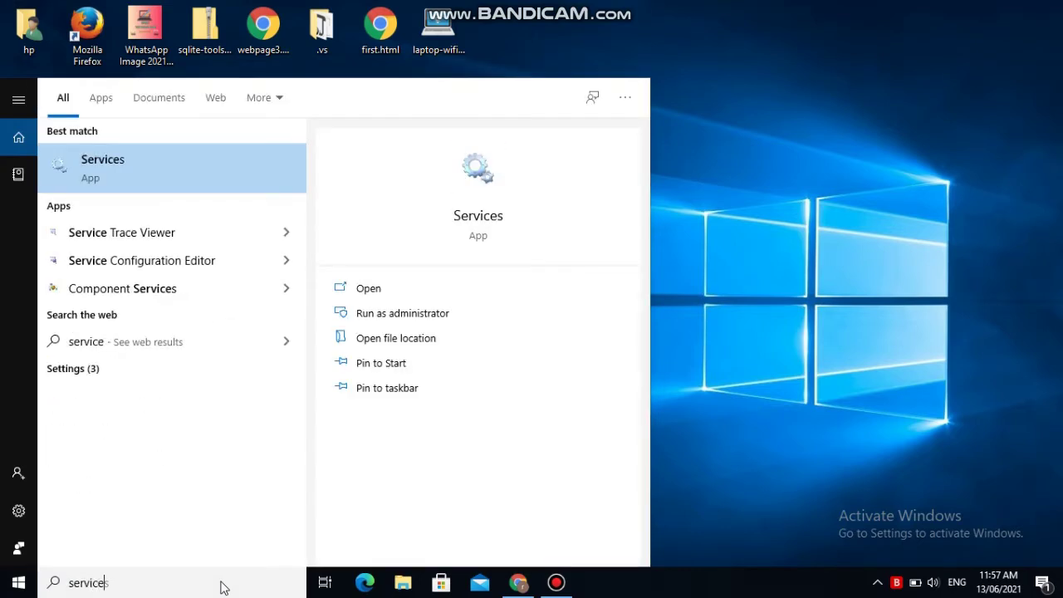
text(s)
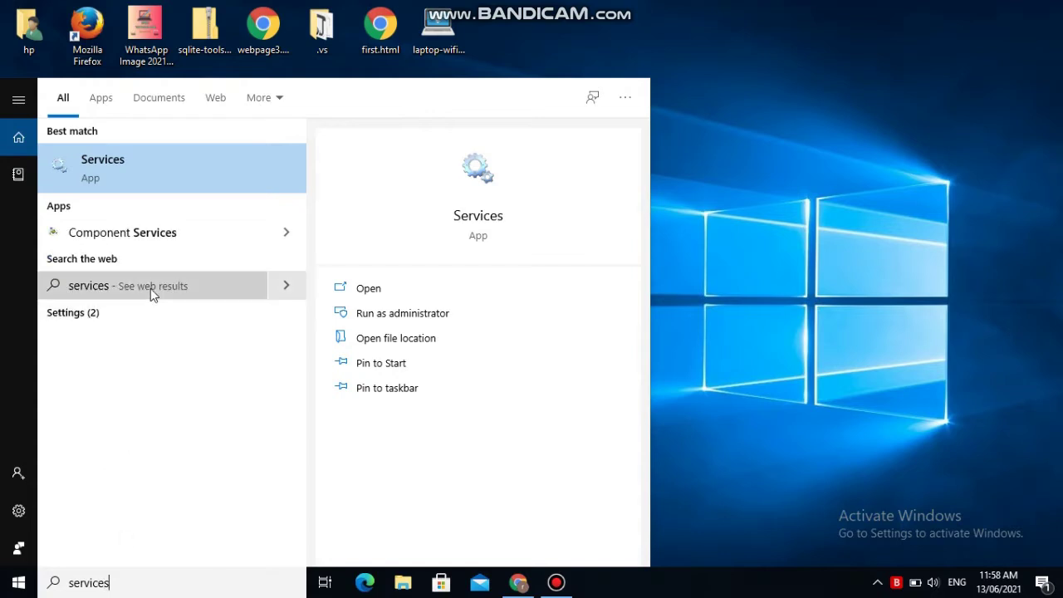
click(143, 162)
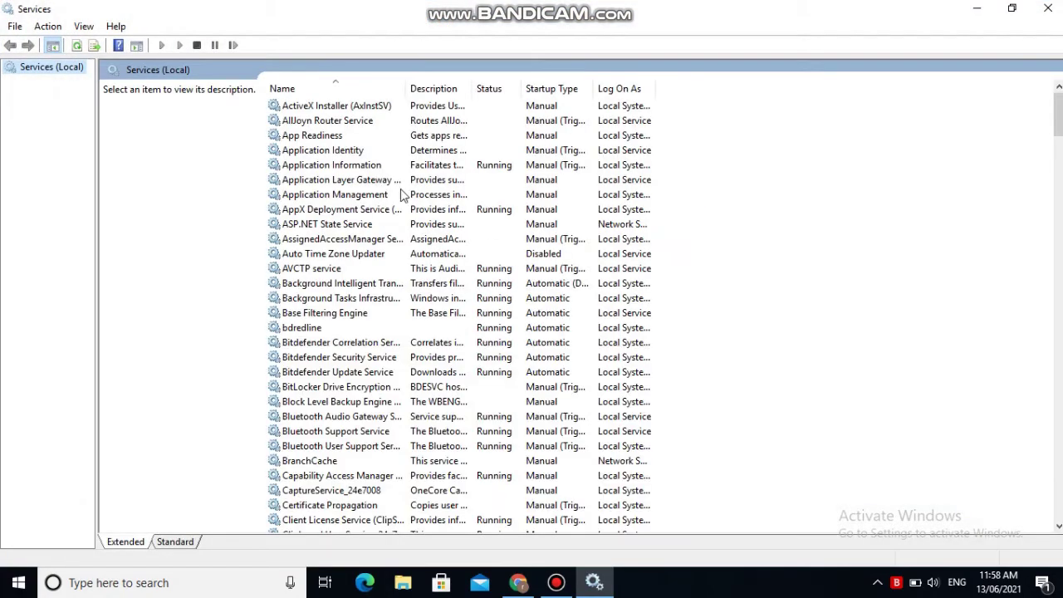
Find the Windows Update service in the list of local services and open its properties
scroll(558, 362, down, 20)
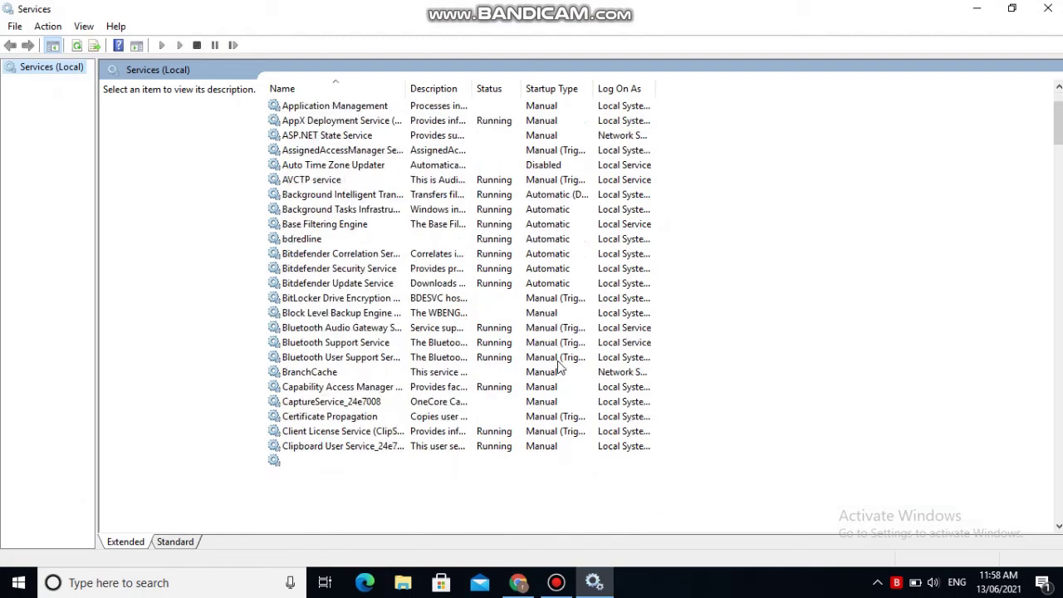
scroll(558, 365, down, 20)
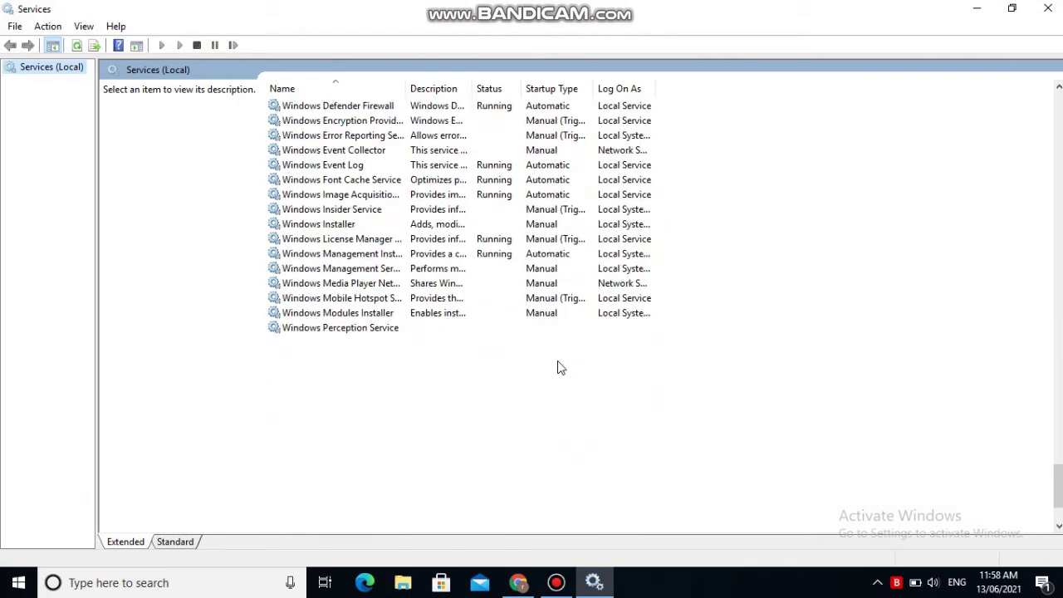
scroll(558, 363, up, 5)
scroll(557, 363, down, 2)
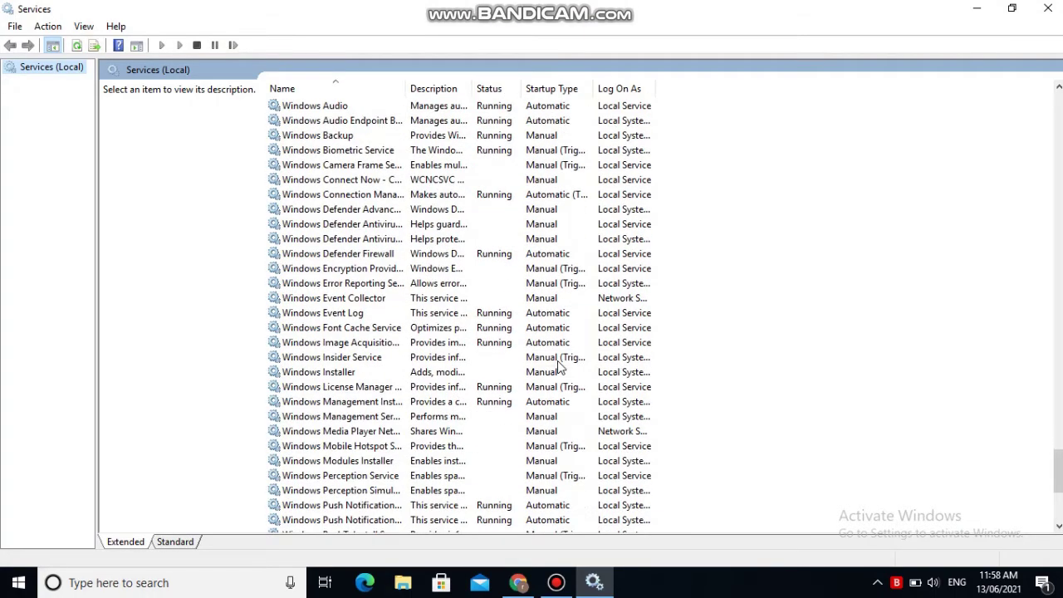
scroll(380, 399, down, 6)
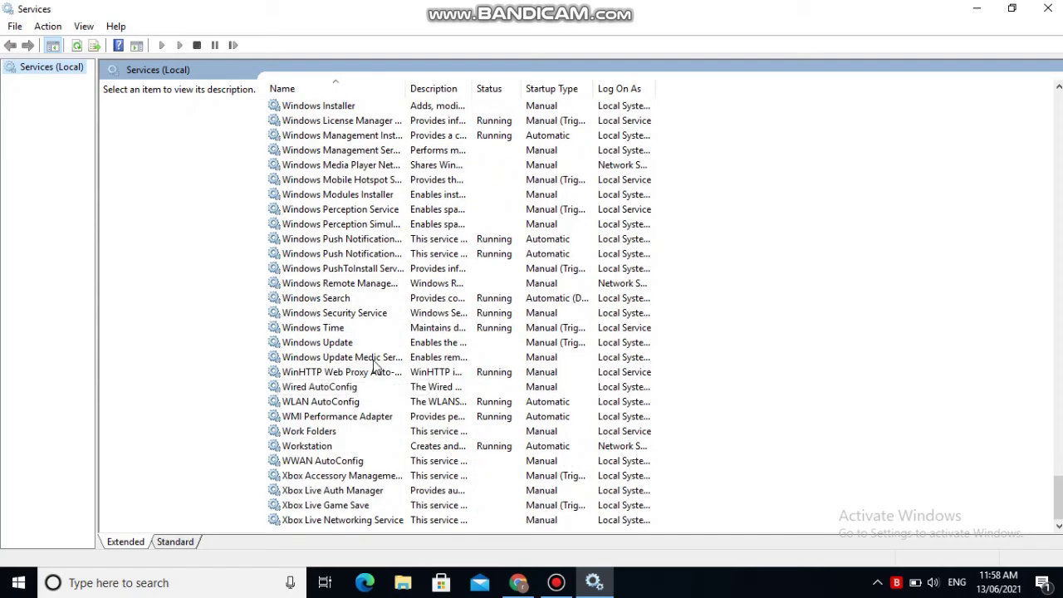
click(319, 344)
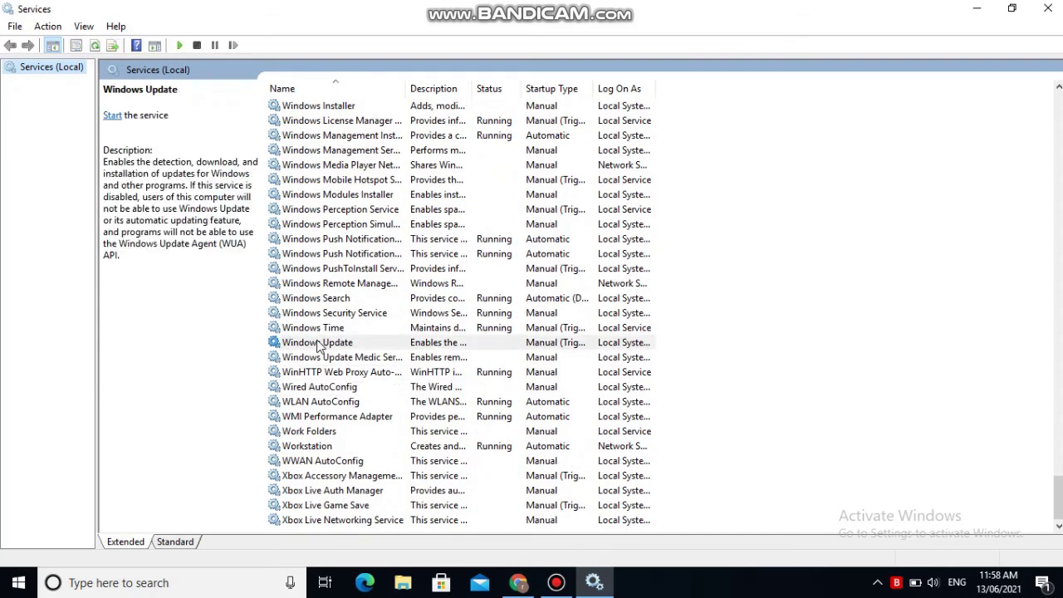
click(319, 343)
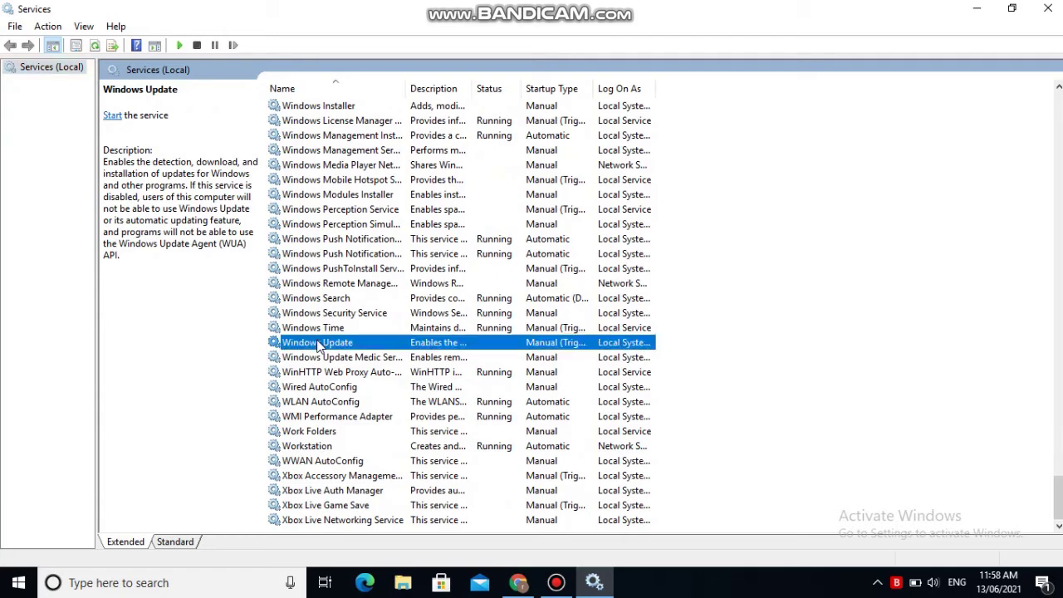
right_click(319, 346)
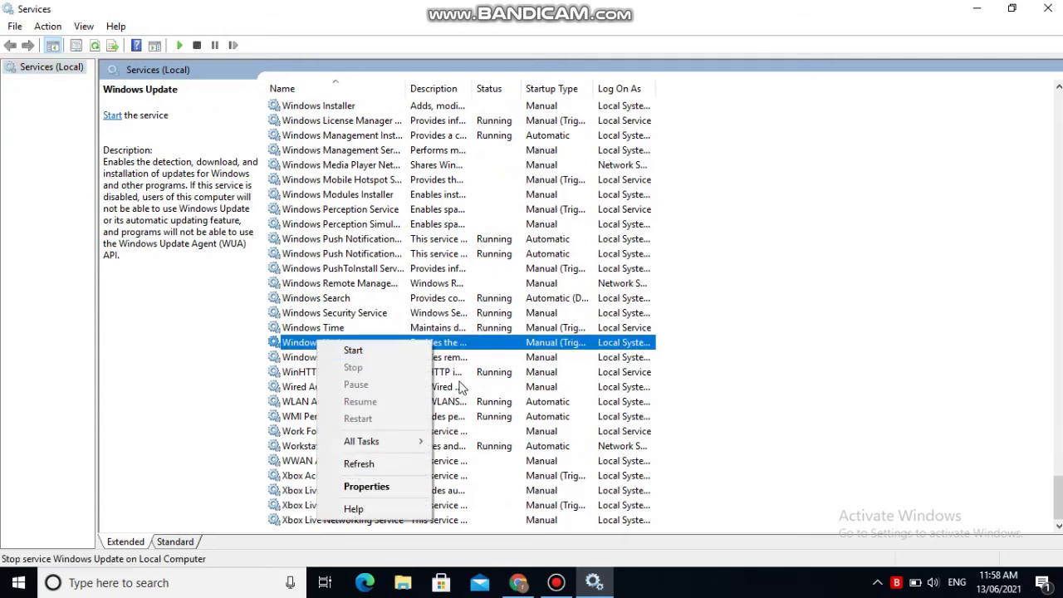
click(401, 491)
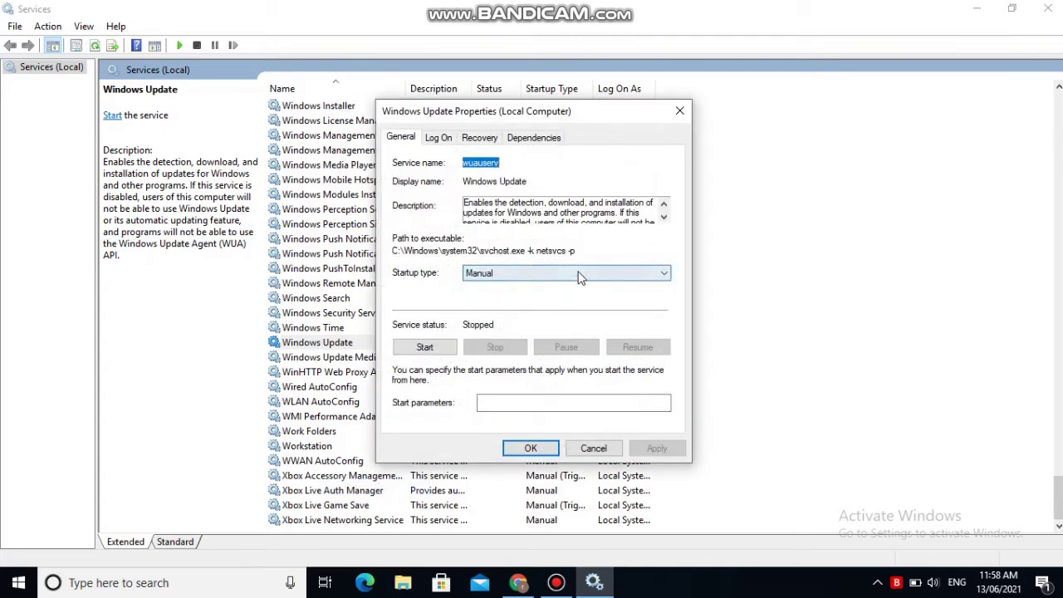
Set the Windows Update service's startup type to Disabled, apply the change, and close Services
click(536, 275)
click(535, 271)
click(535, 270)
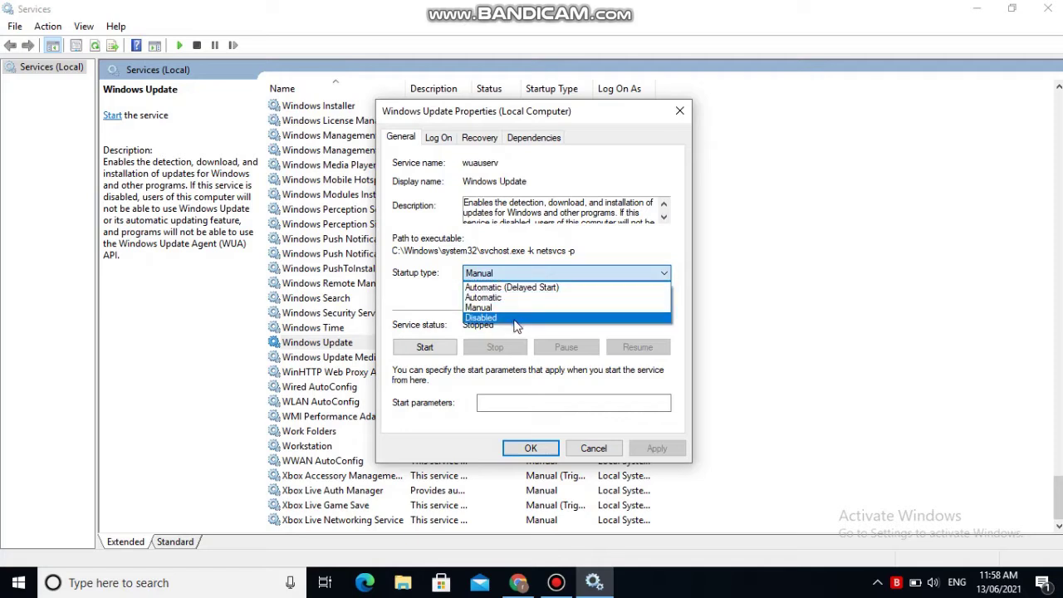
click(515, 319)
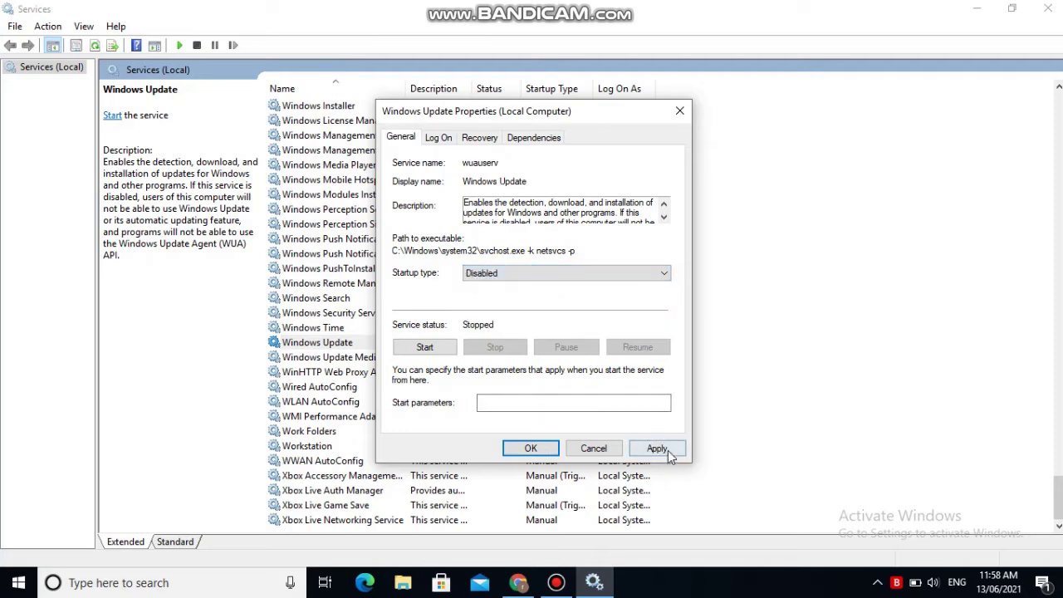
click(657, 449)
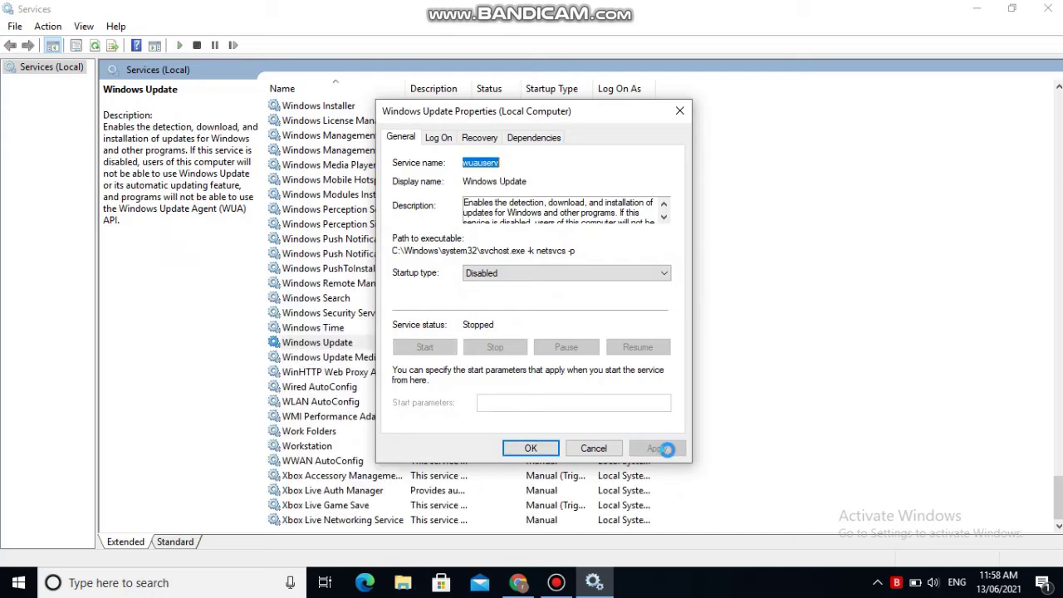
click(532, 449)
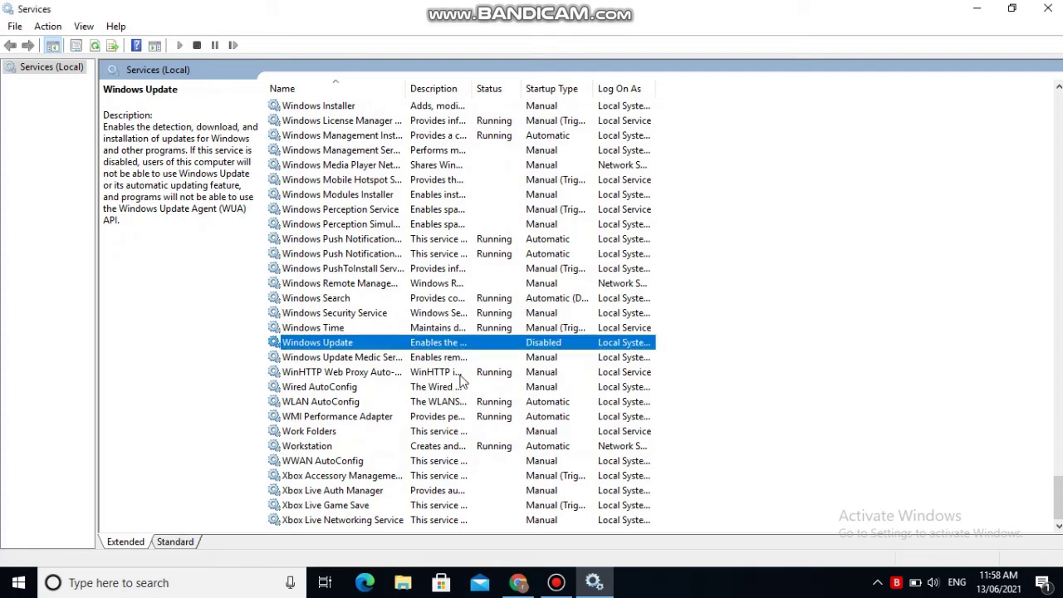
scroll(618, 228, up, 20)
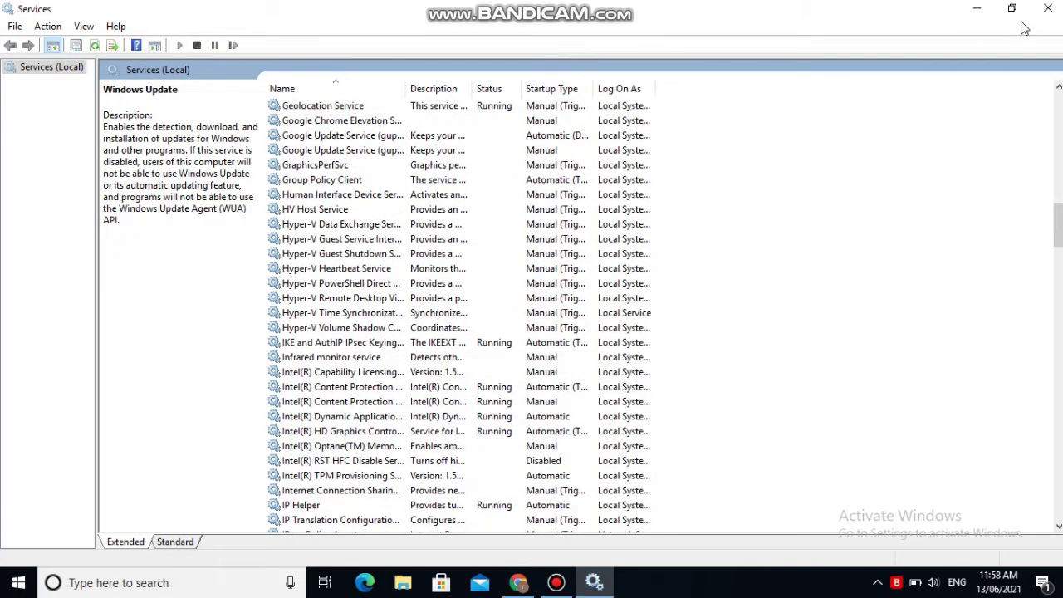
click(1047, 8)
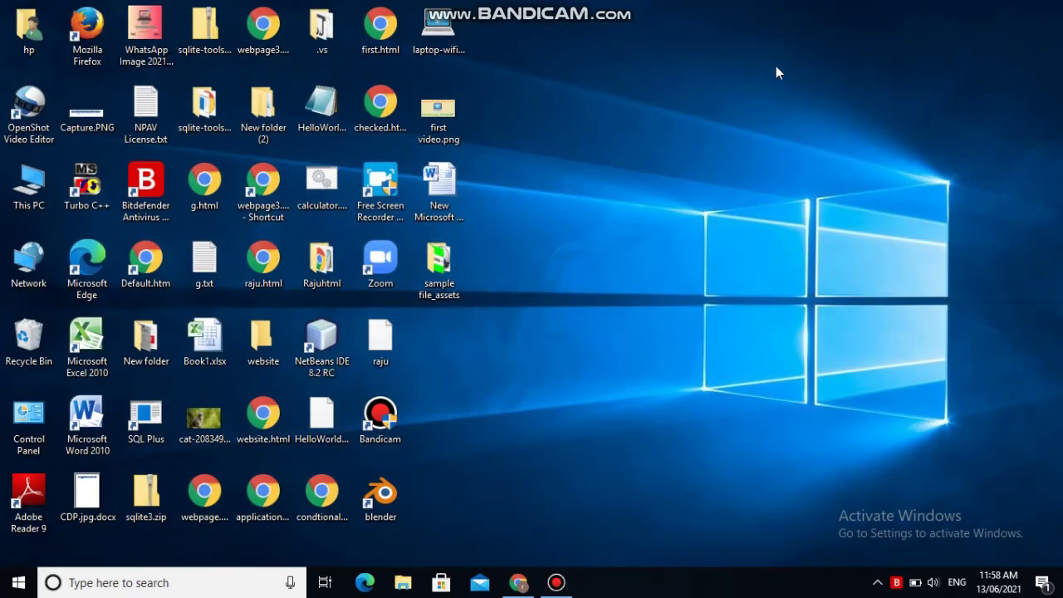
Refresh the desktop repeatedly after closing Services
right_click(706, 93)
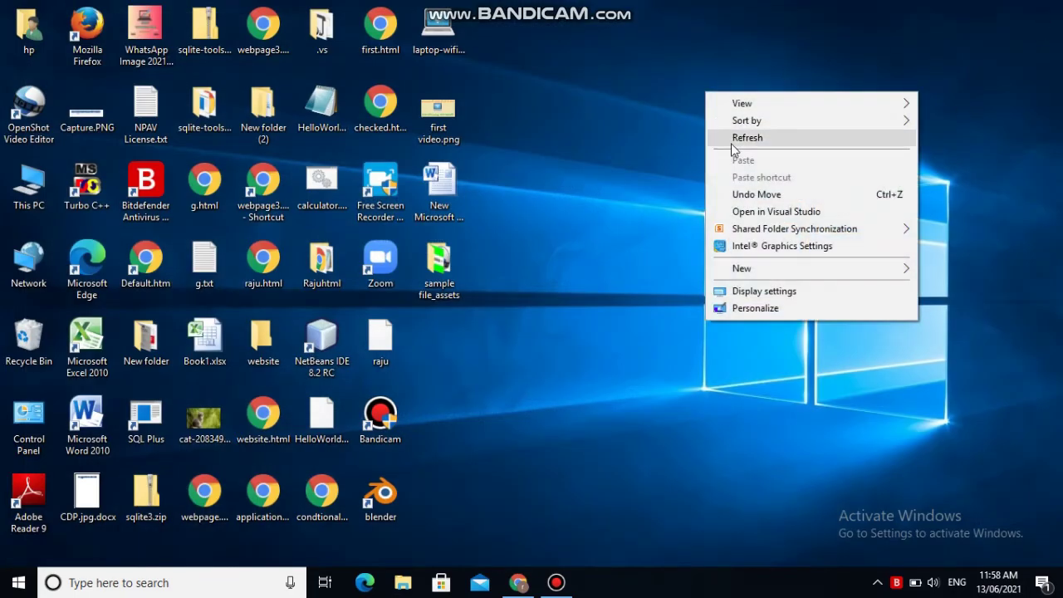
click(735, 137)
right_click(582, 132)
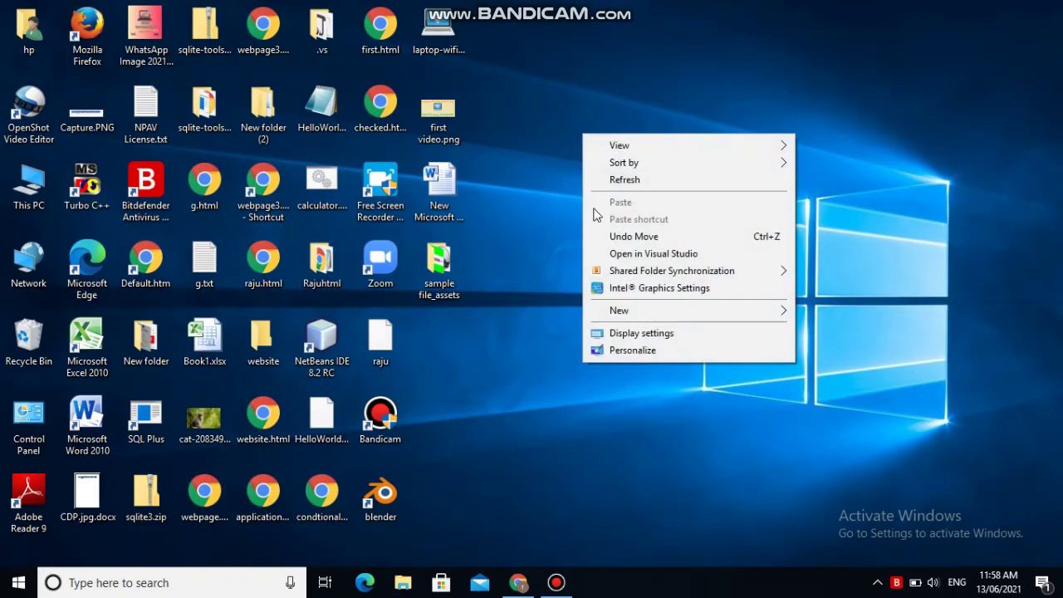
click(611, 180)
right_click(611, 181)
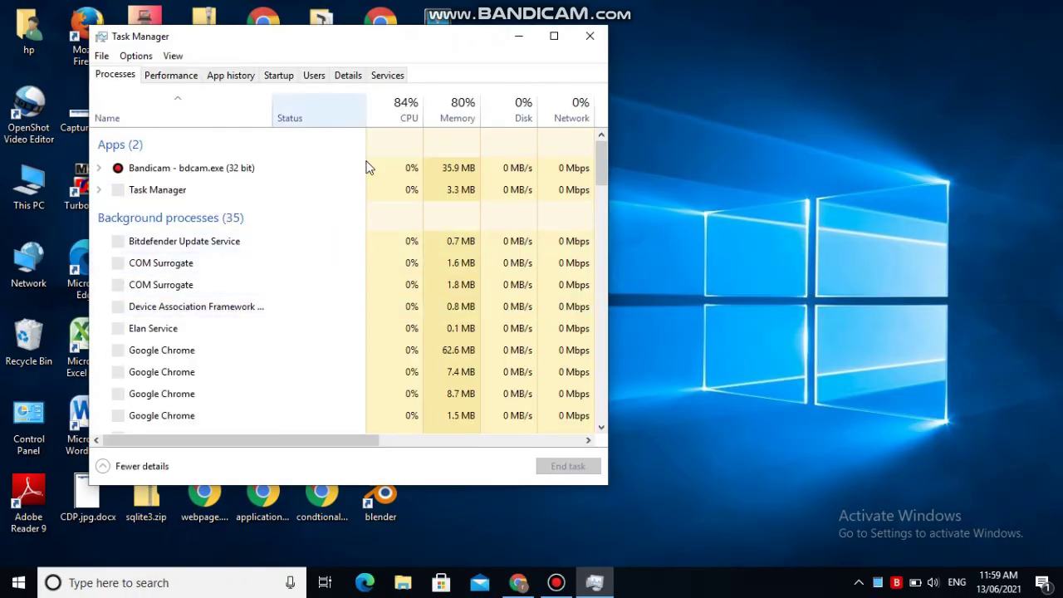
Show the startup programs in Task Manager and enable Microsoft Edge to run at startup
click(278, 76)
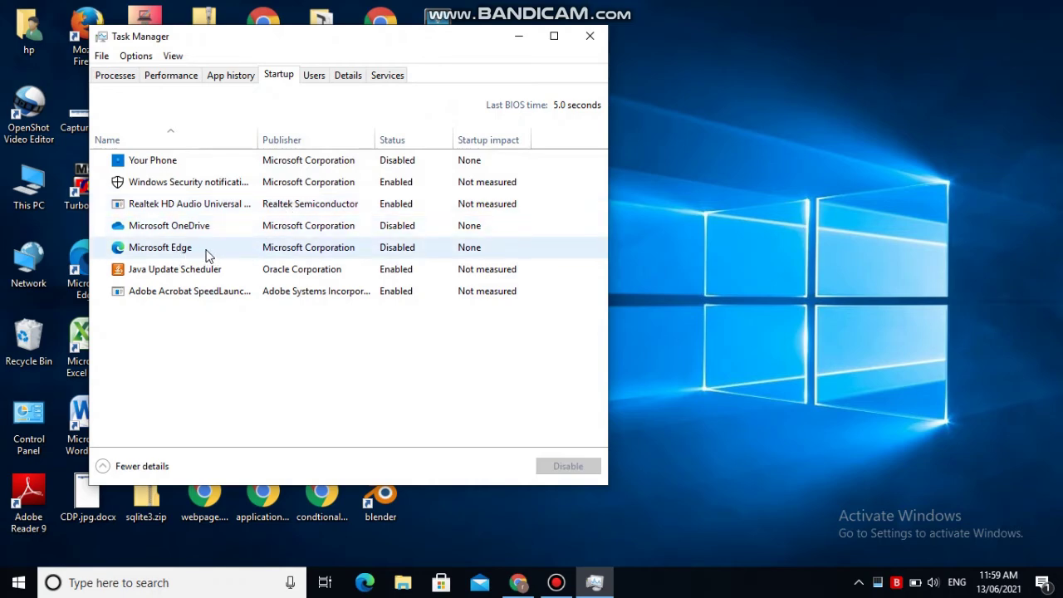
right_click(307, 254)
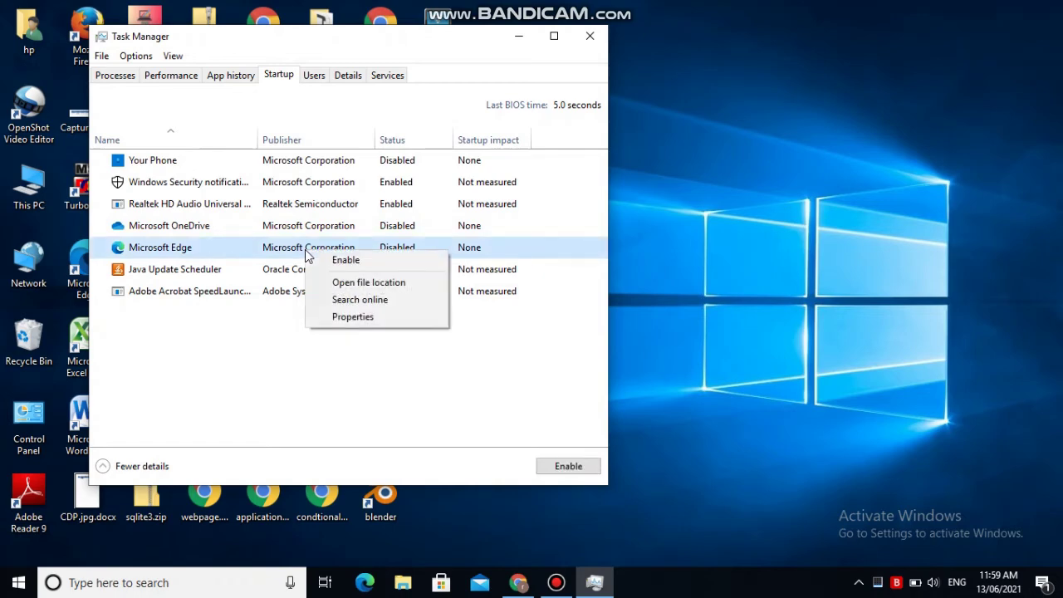
click(439, 361)
click(398, 253)
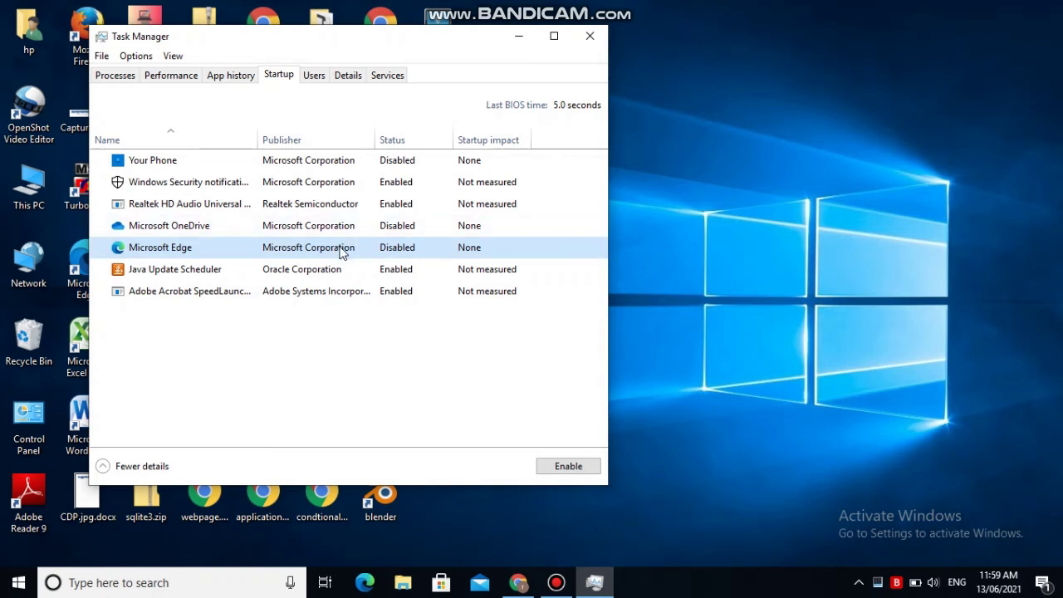
right_click(340, 252)
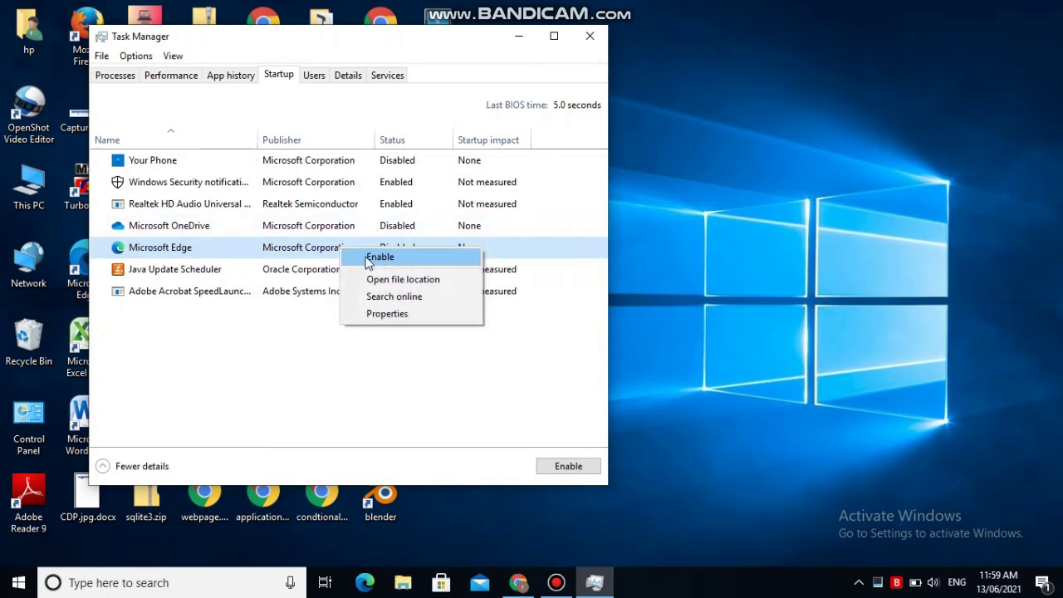
click(368, 259)
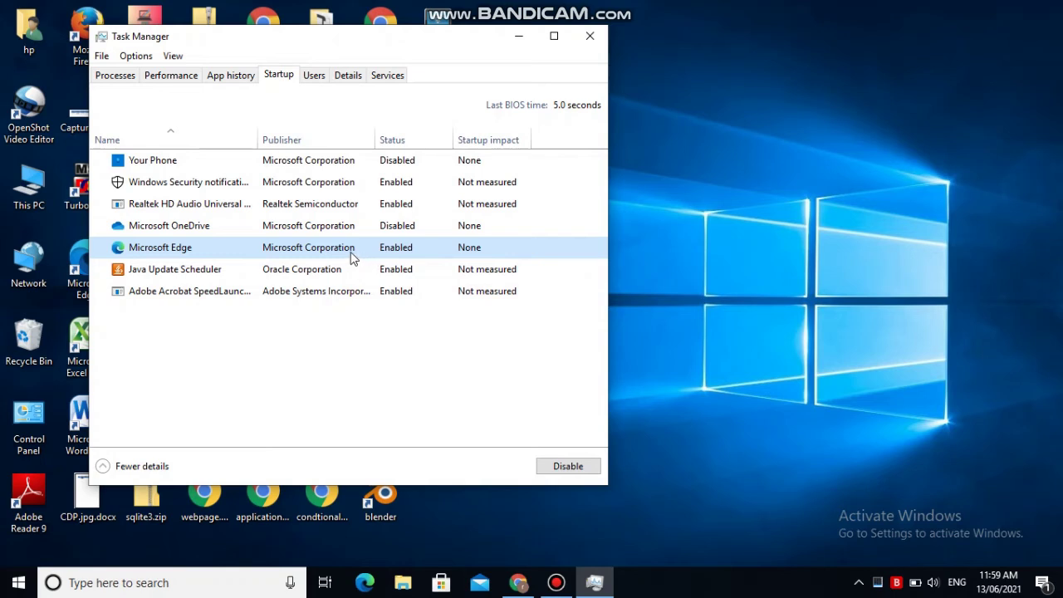
Disable Microsoft Edge in the startup programs and close Task Manager
right_click(350, 254)
click(370, 262)
click(590, 37)
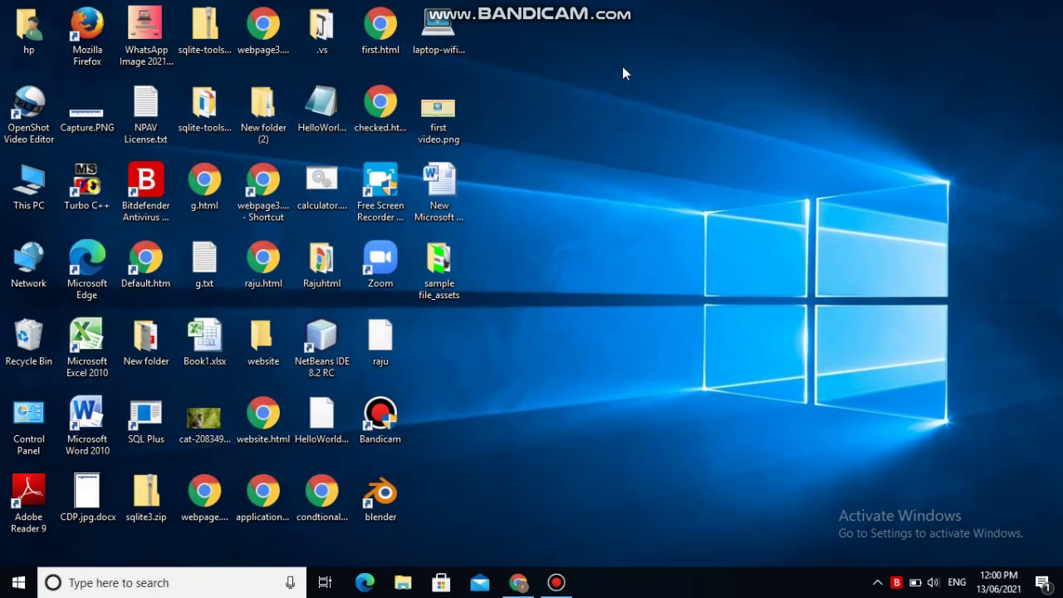
Refresh the Windows desktop four times in a row
right_click(622, 67)
click(642, 112)
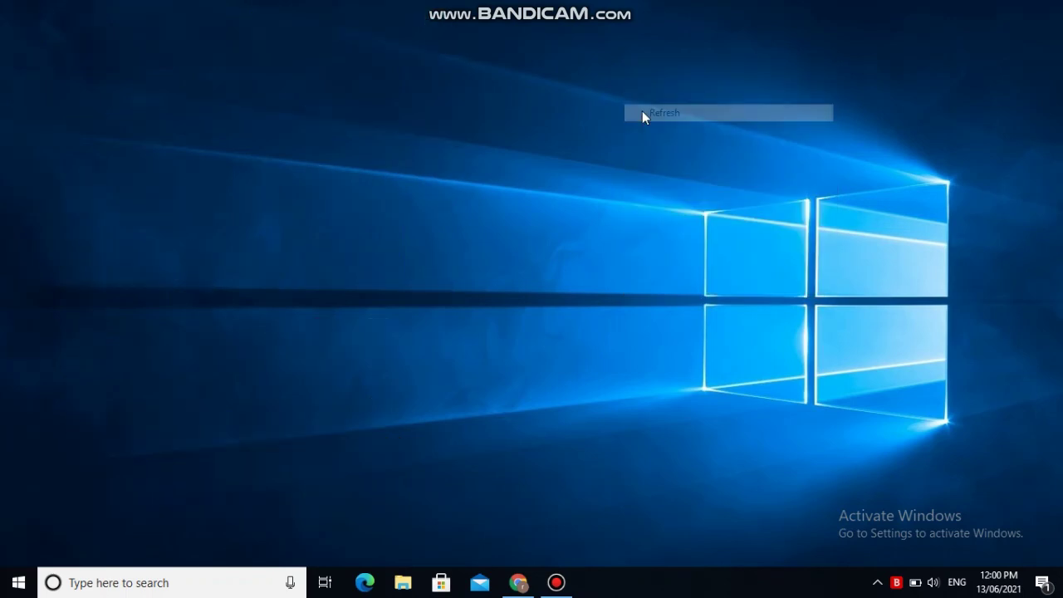
right_click(642, 112)
click(663, 158)
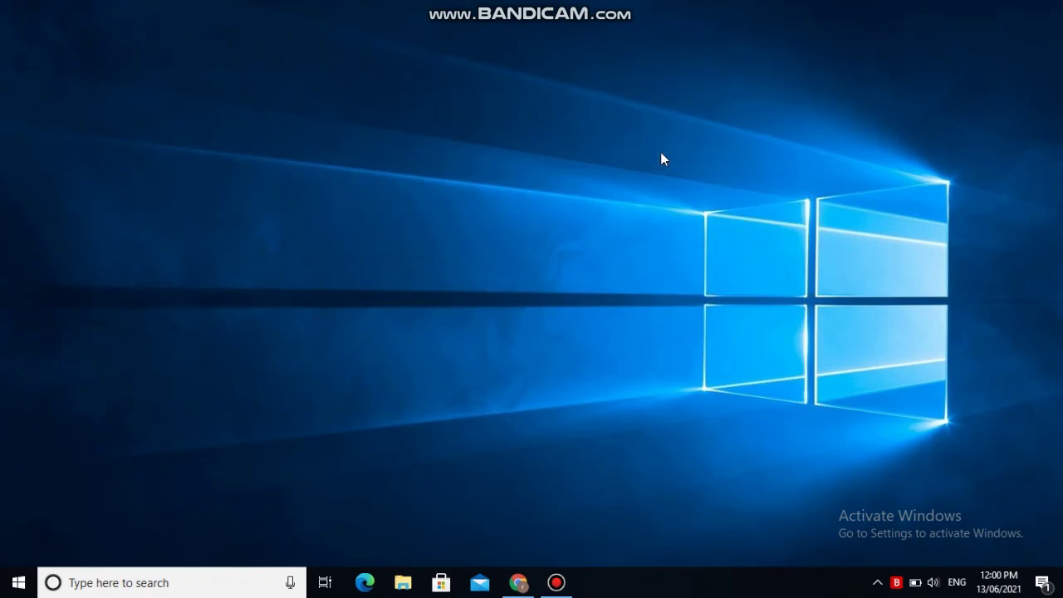
right_click(660, 154)
click(669, 203)
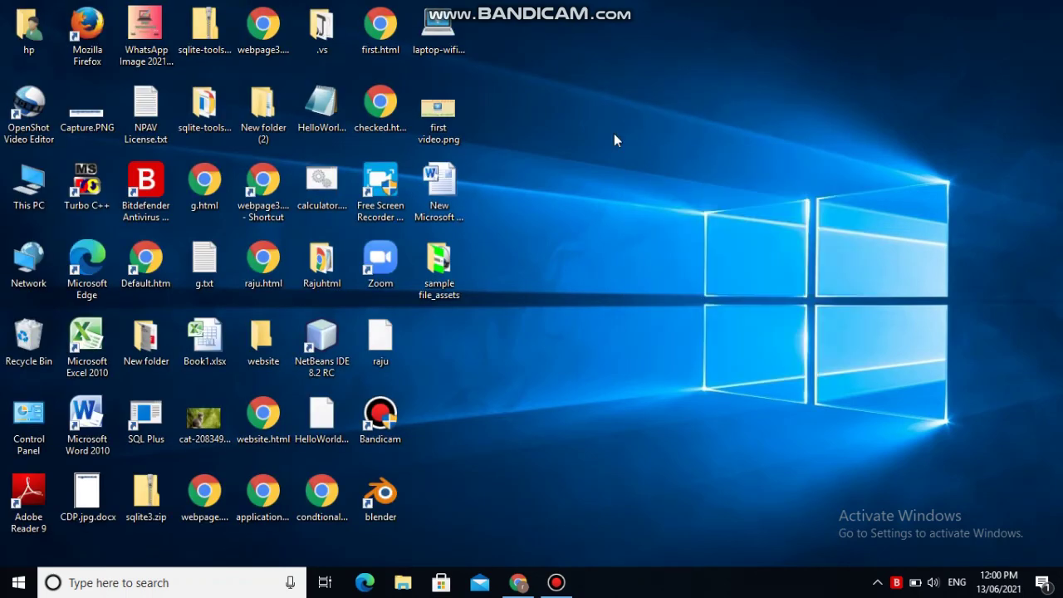
right_click(613, 133)
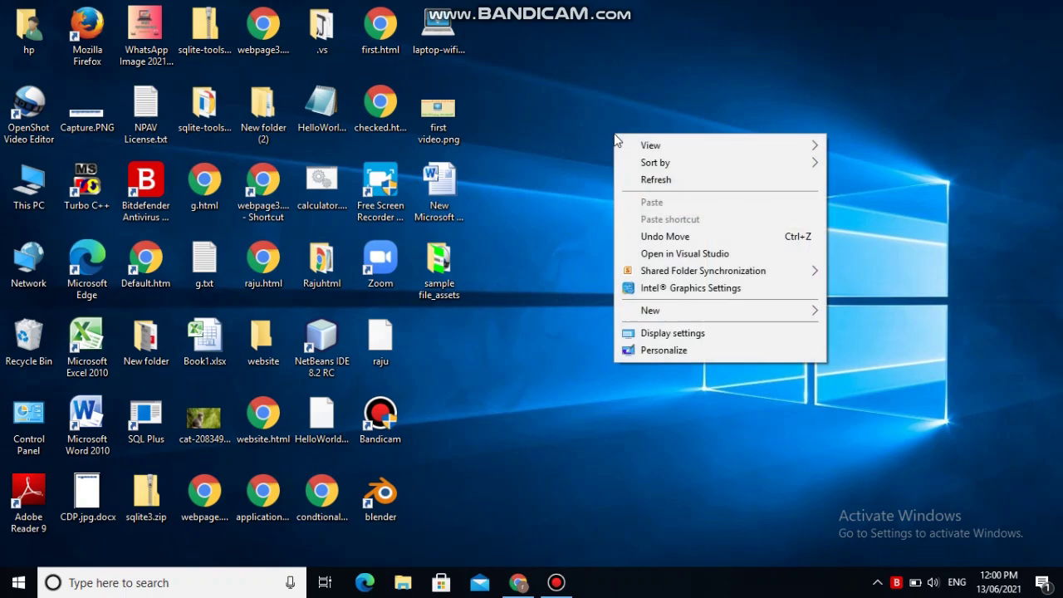
click(629, 179)
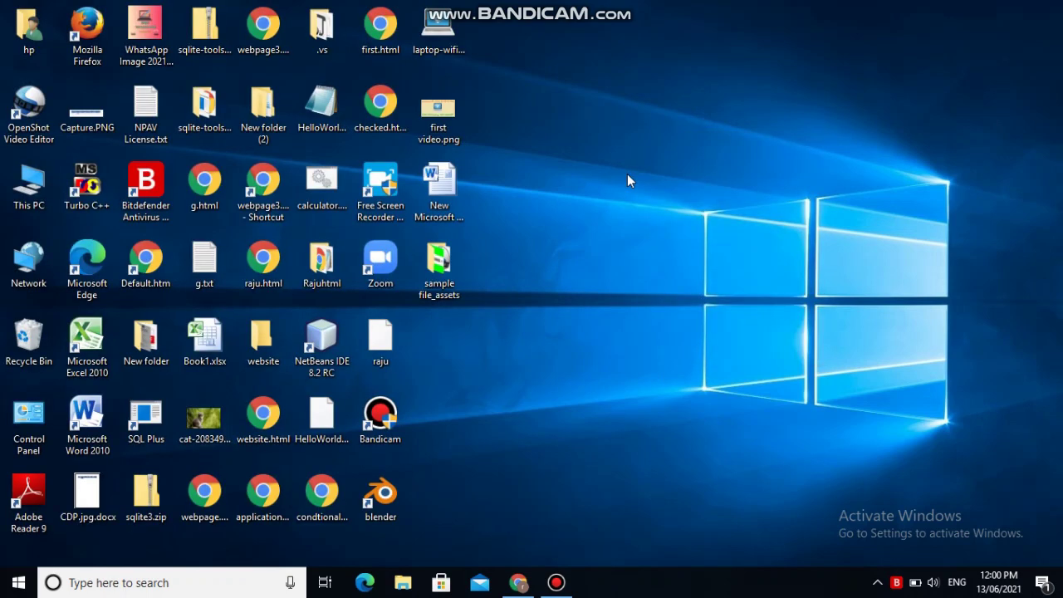